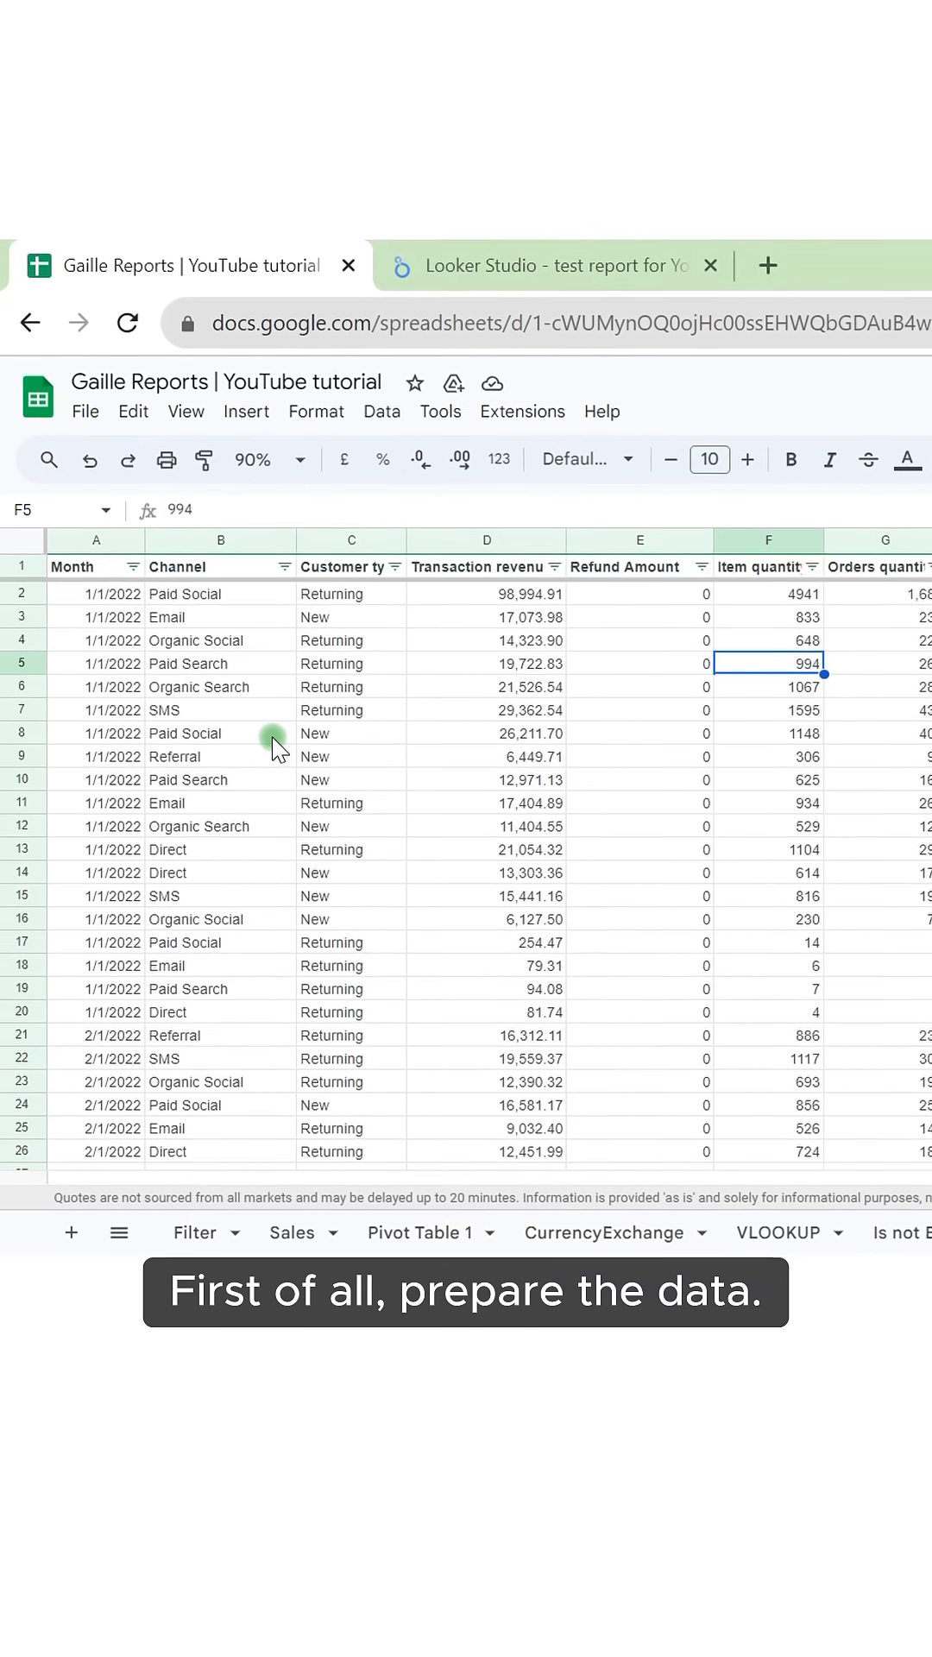
# - Review the sheet's header row and the Transaction revenue, Refund Amount and Item quantity columns for consistent types
pyautogui.moveTo(77, 570); pyautogui.dragTo(679, 601)
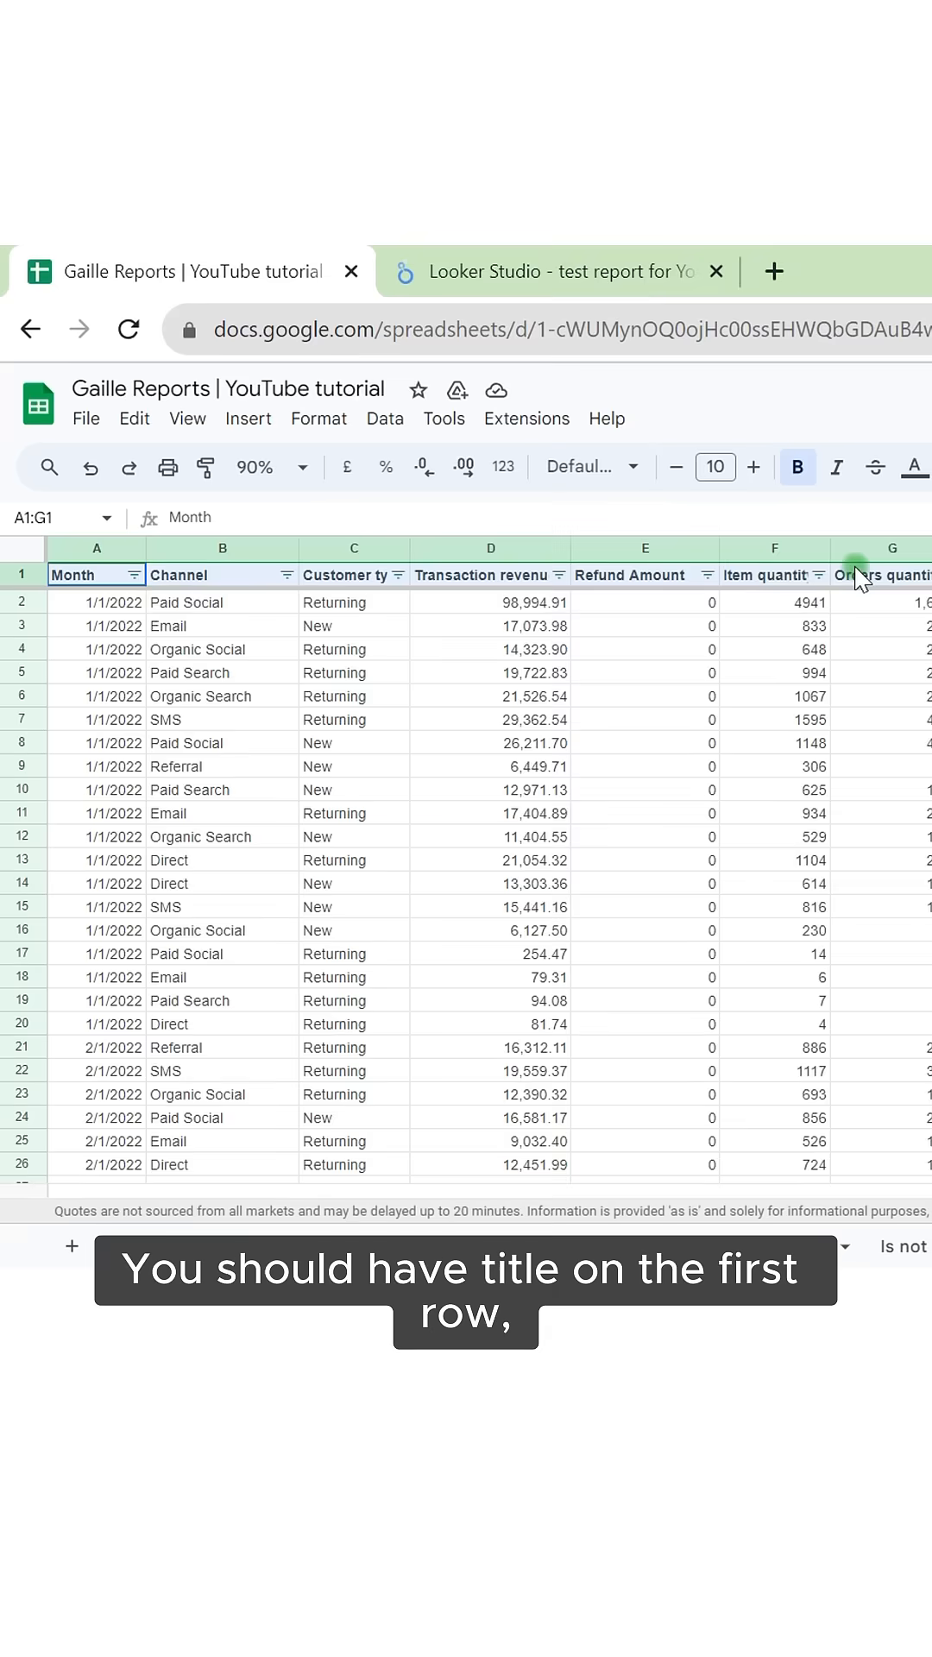
pyautogui.click(430, 657)
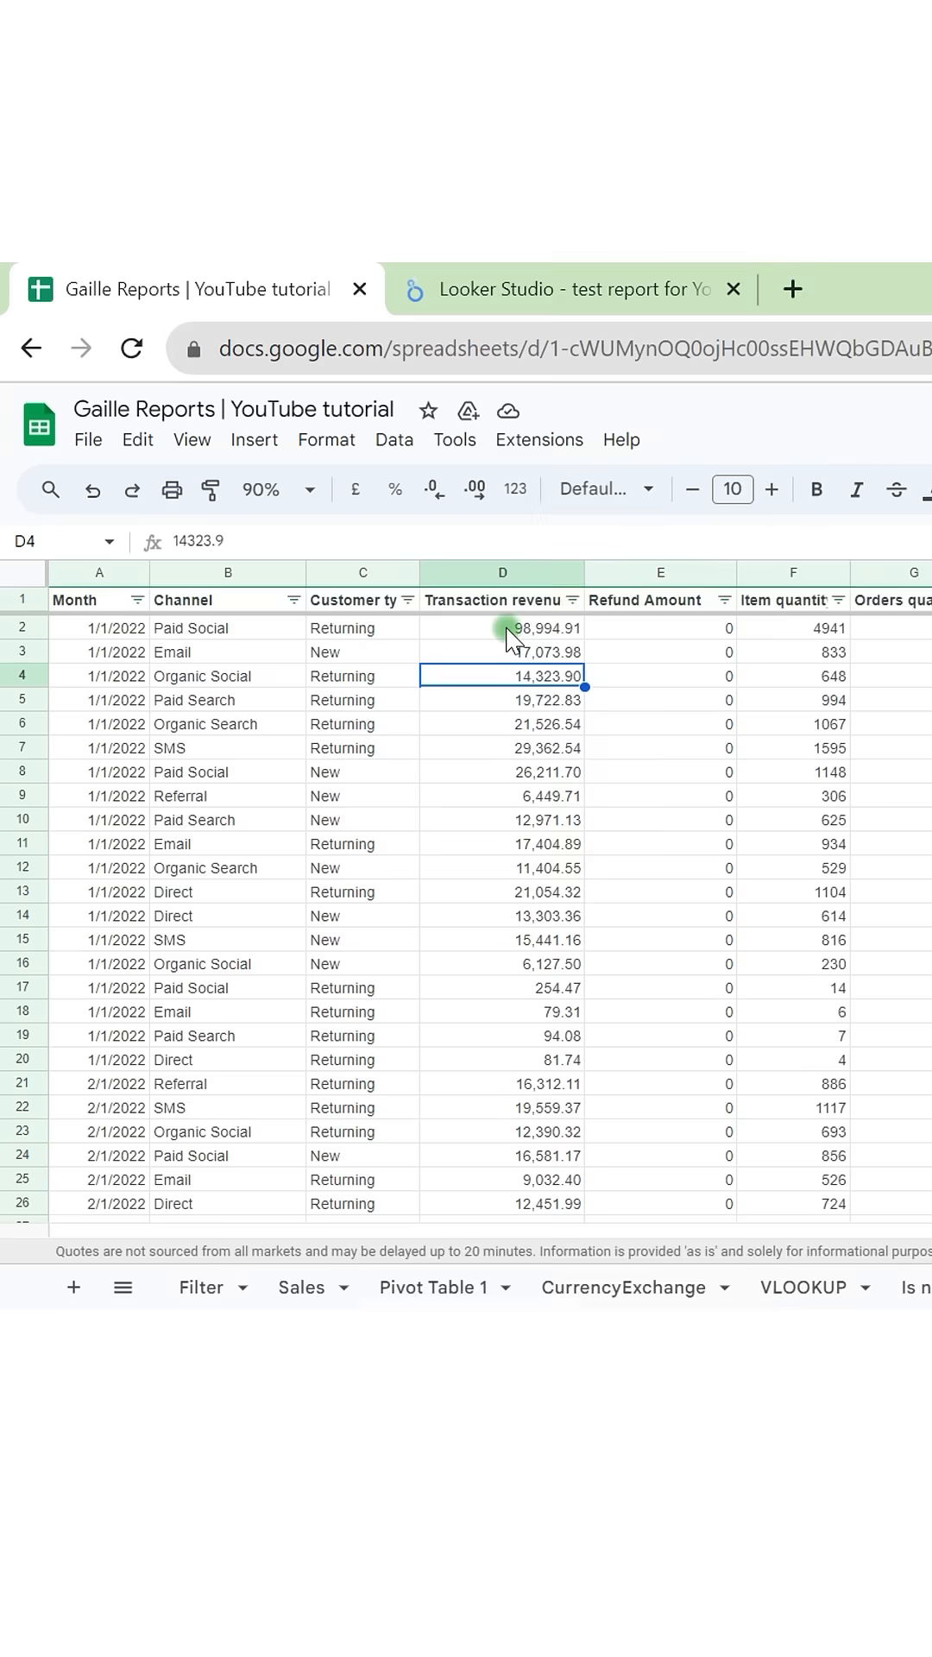
pyautogui.moveTo(518, 624); pyautogui.dragTo(503, 964)
pyautogui.moveTo(686, 656); pyautogui.dragTo(705, 969)
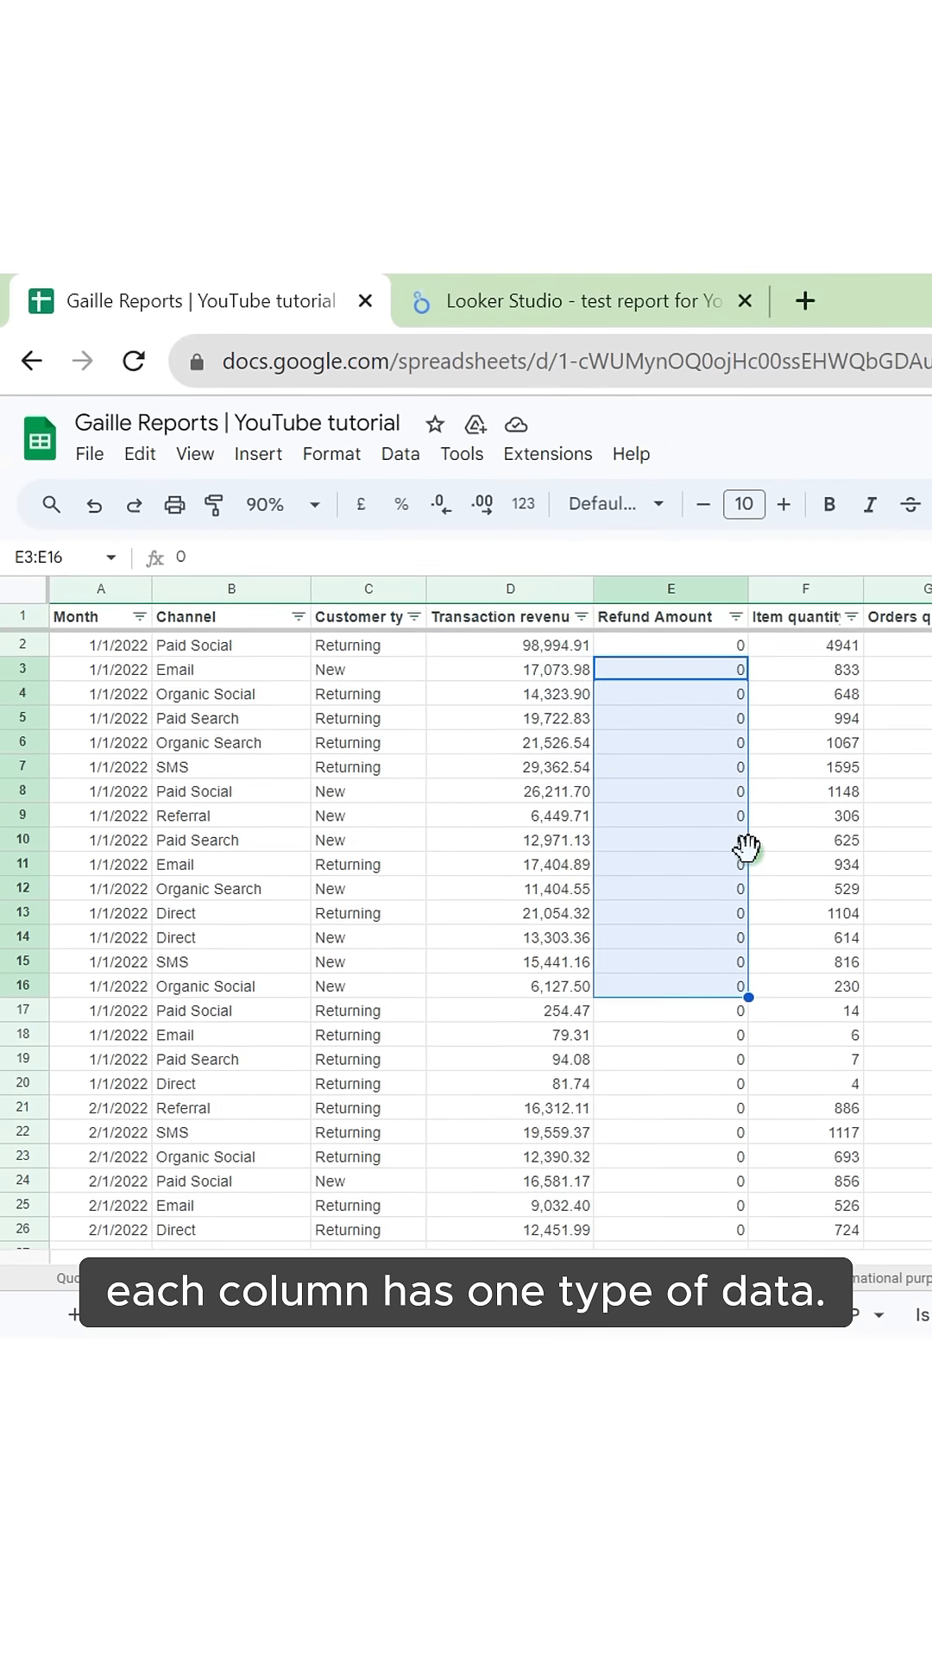
pyautogui.moveTo(839, 674); pyautogui.dragTo(840, 969)
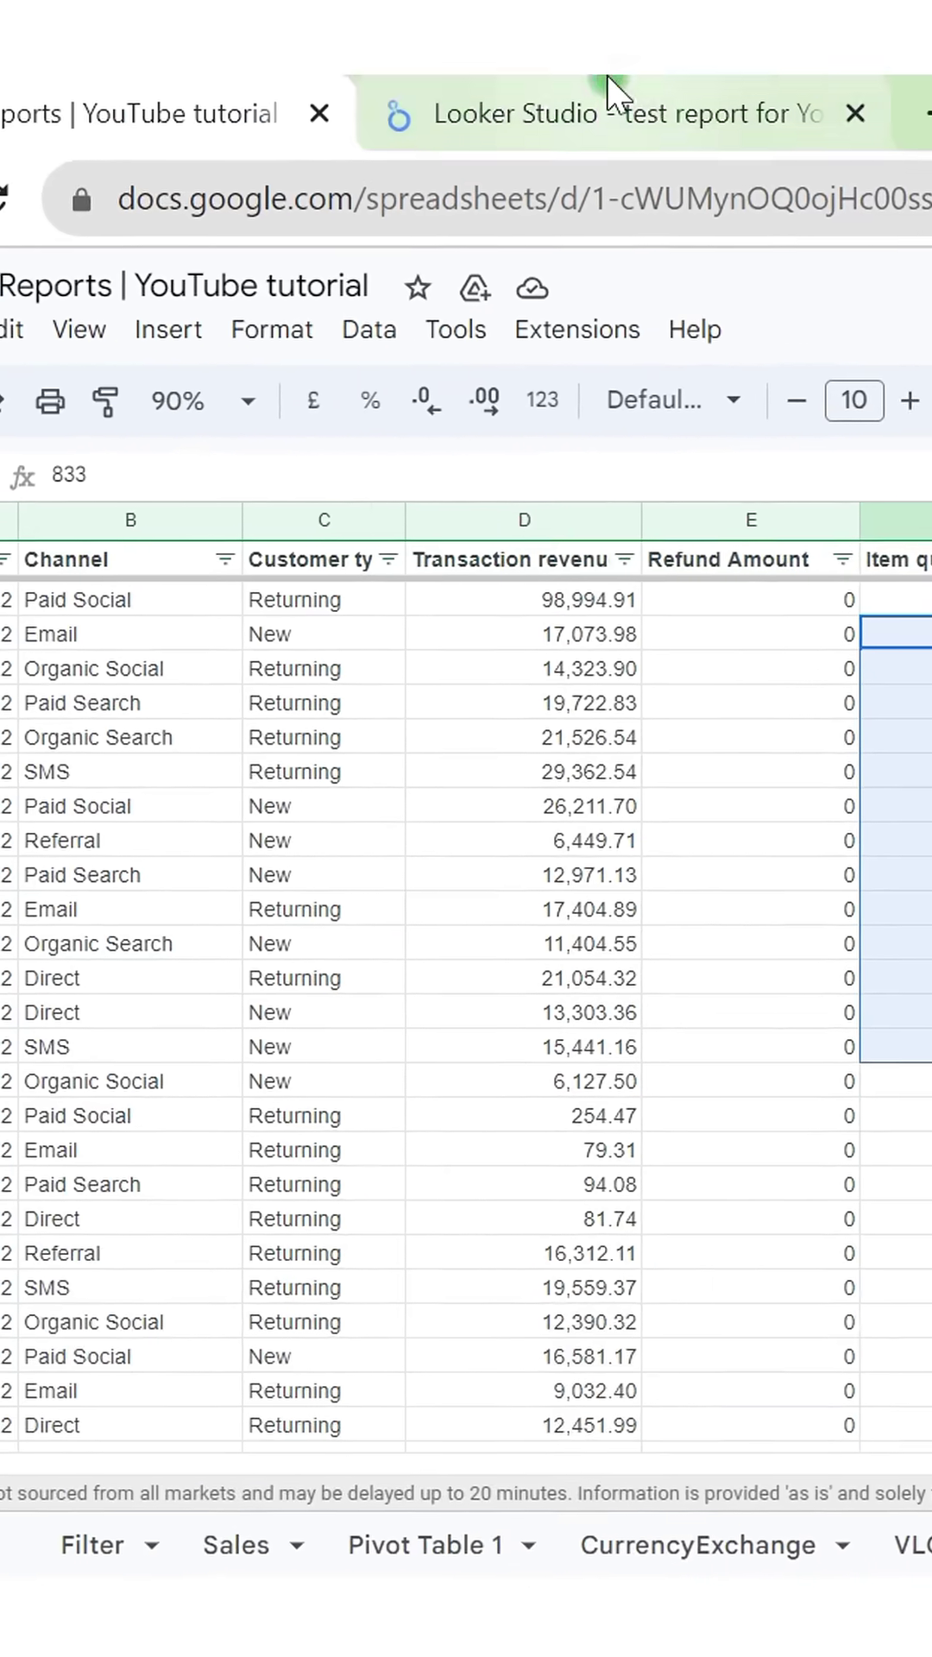
# - Switch to the Looker Studio report and start adding a new data source
pyautogui.click(609, 197)
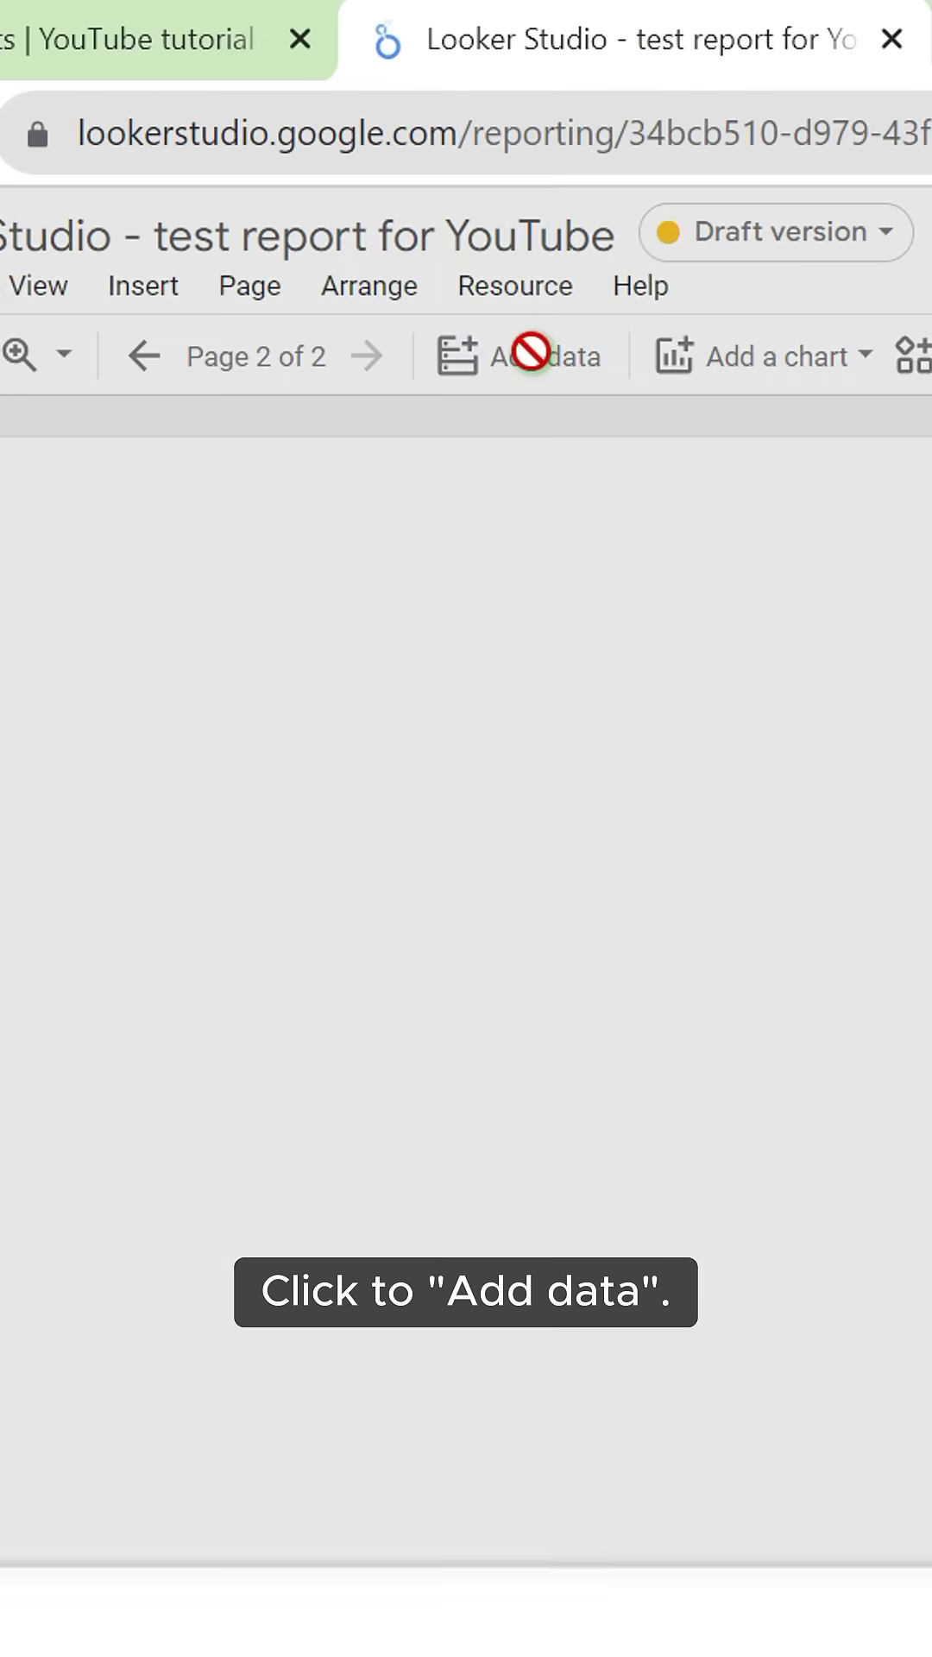
pyautogui.click(533, 369)
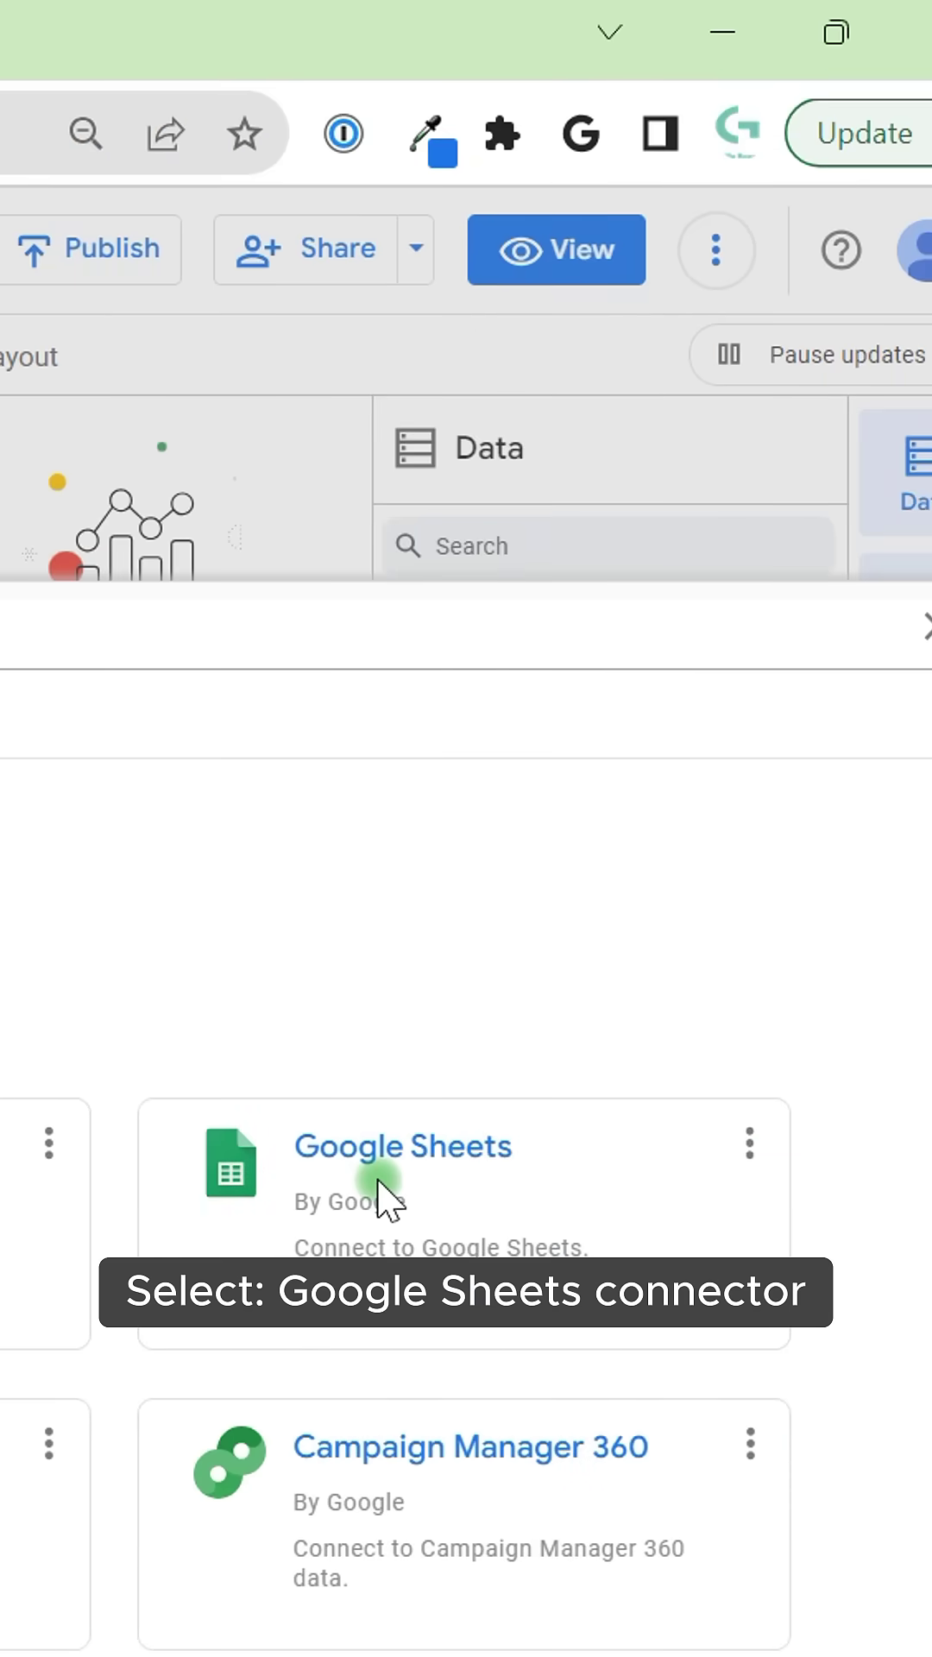
# - Connect the spreadsheet's Sales data worksheet via the Google Sheets connector and add it to the report
pyautogui.click(383, 1194)
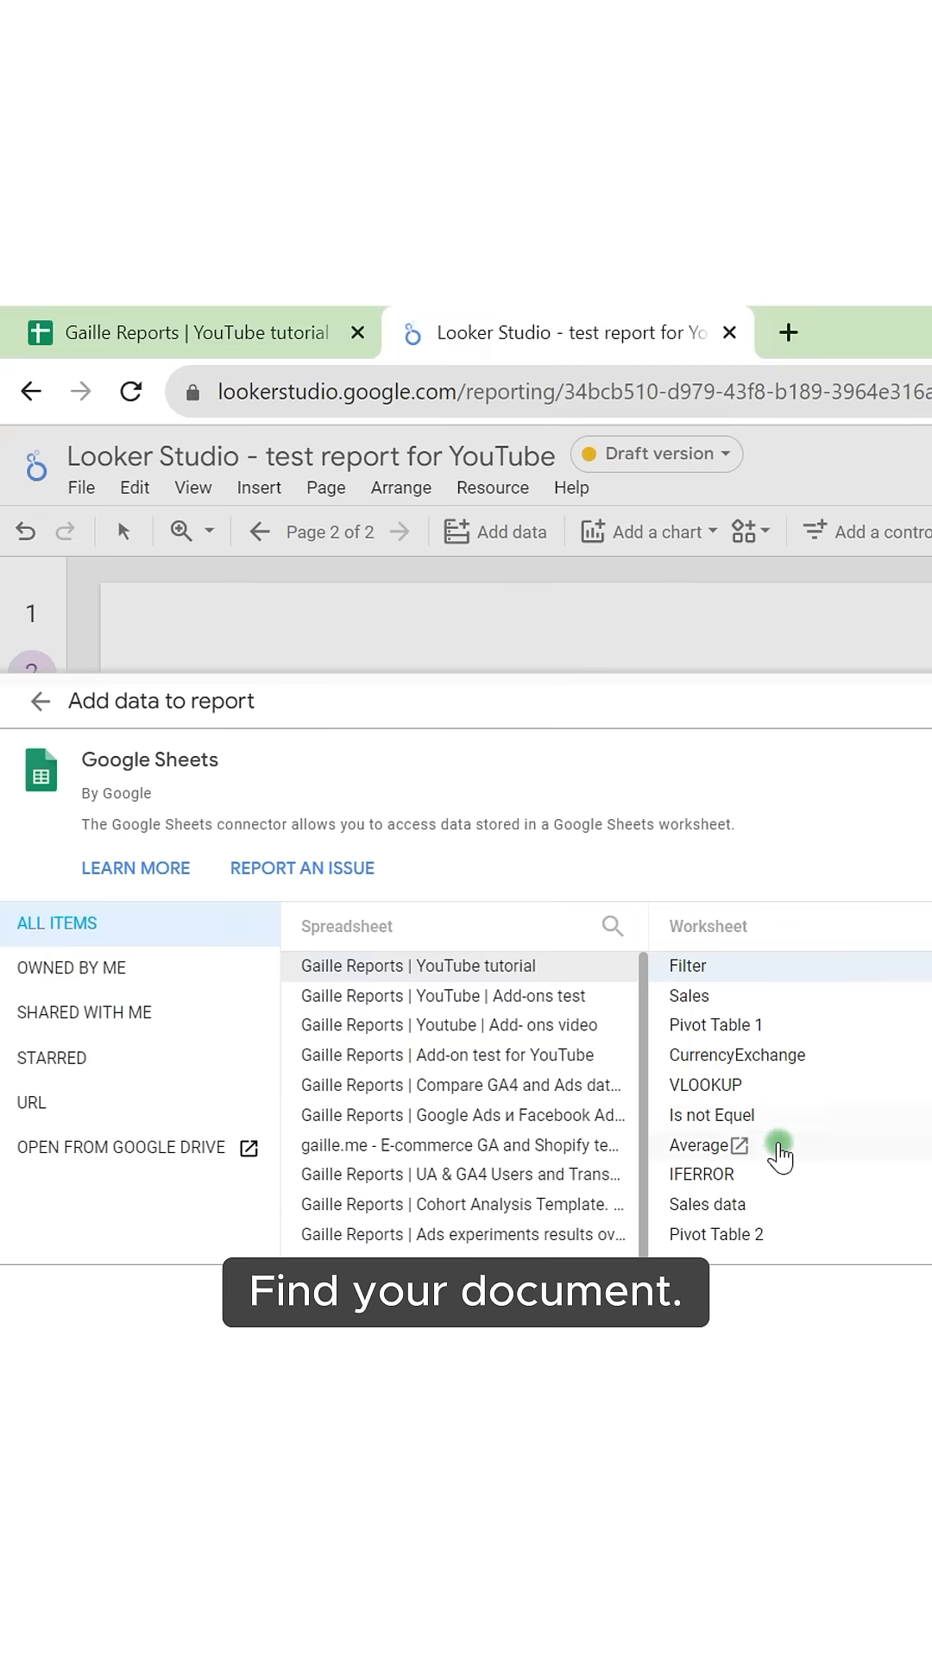
pyautogui.click(708, 1204)
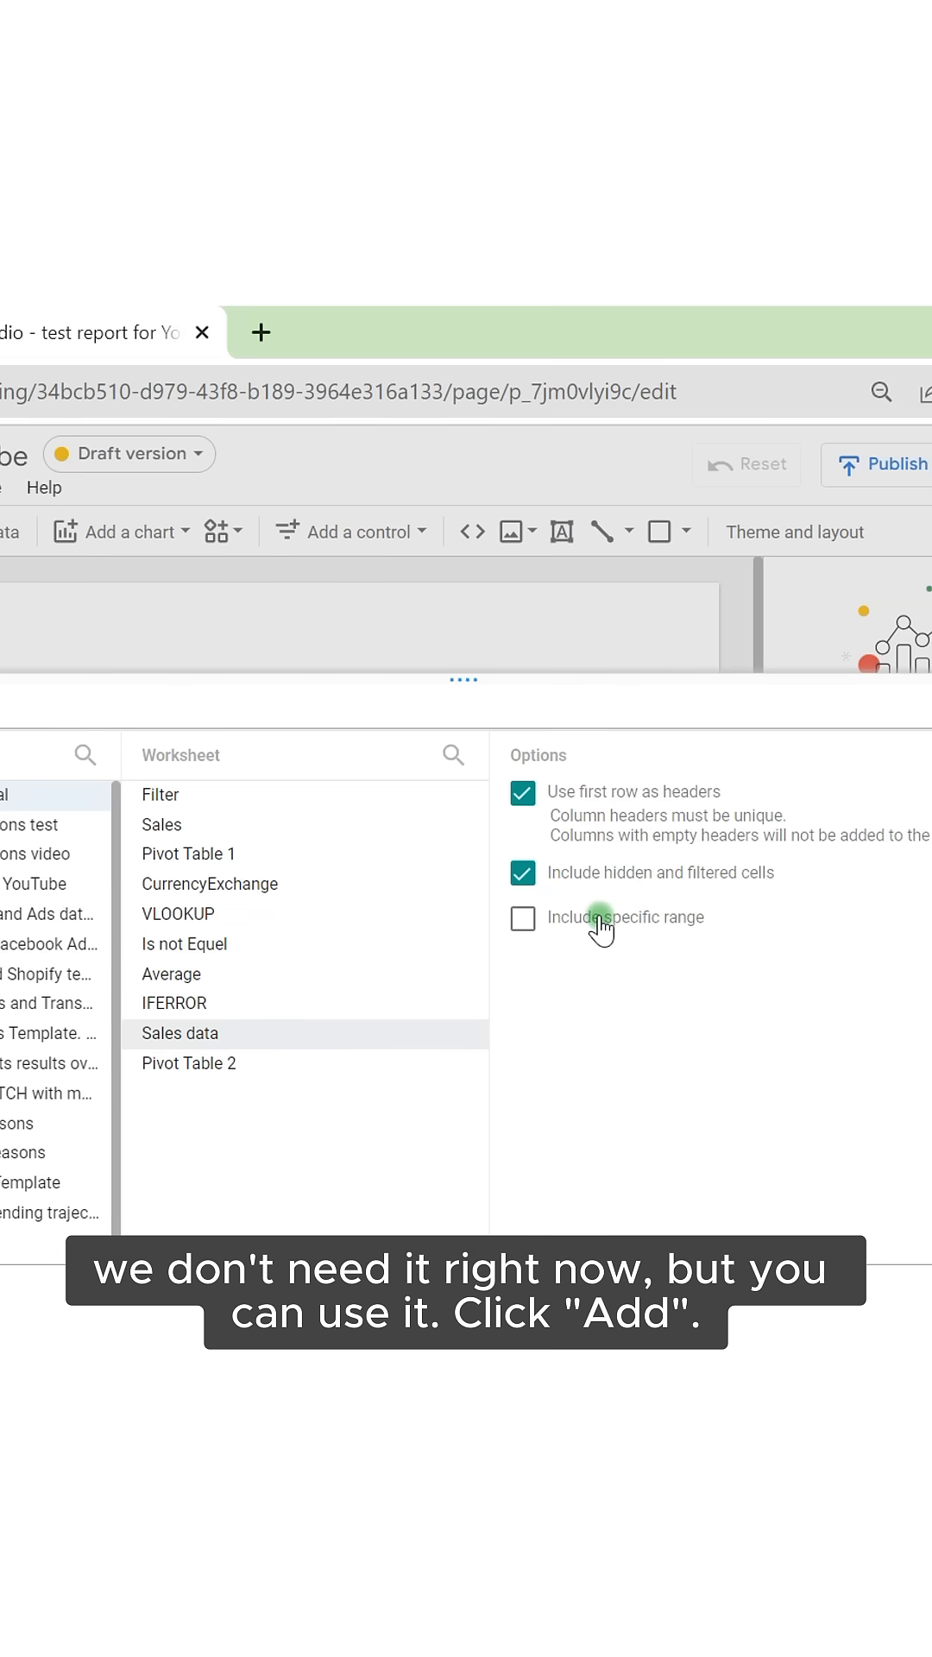
pyautogui.click(613, 921)
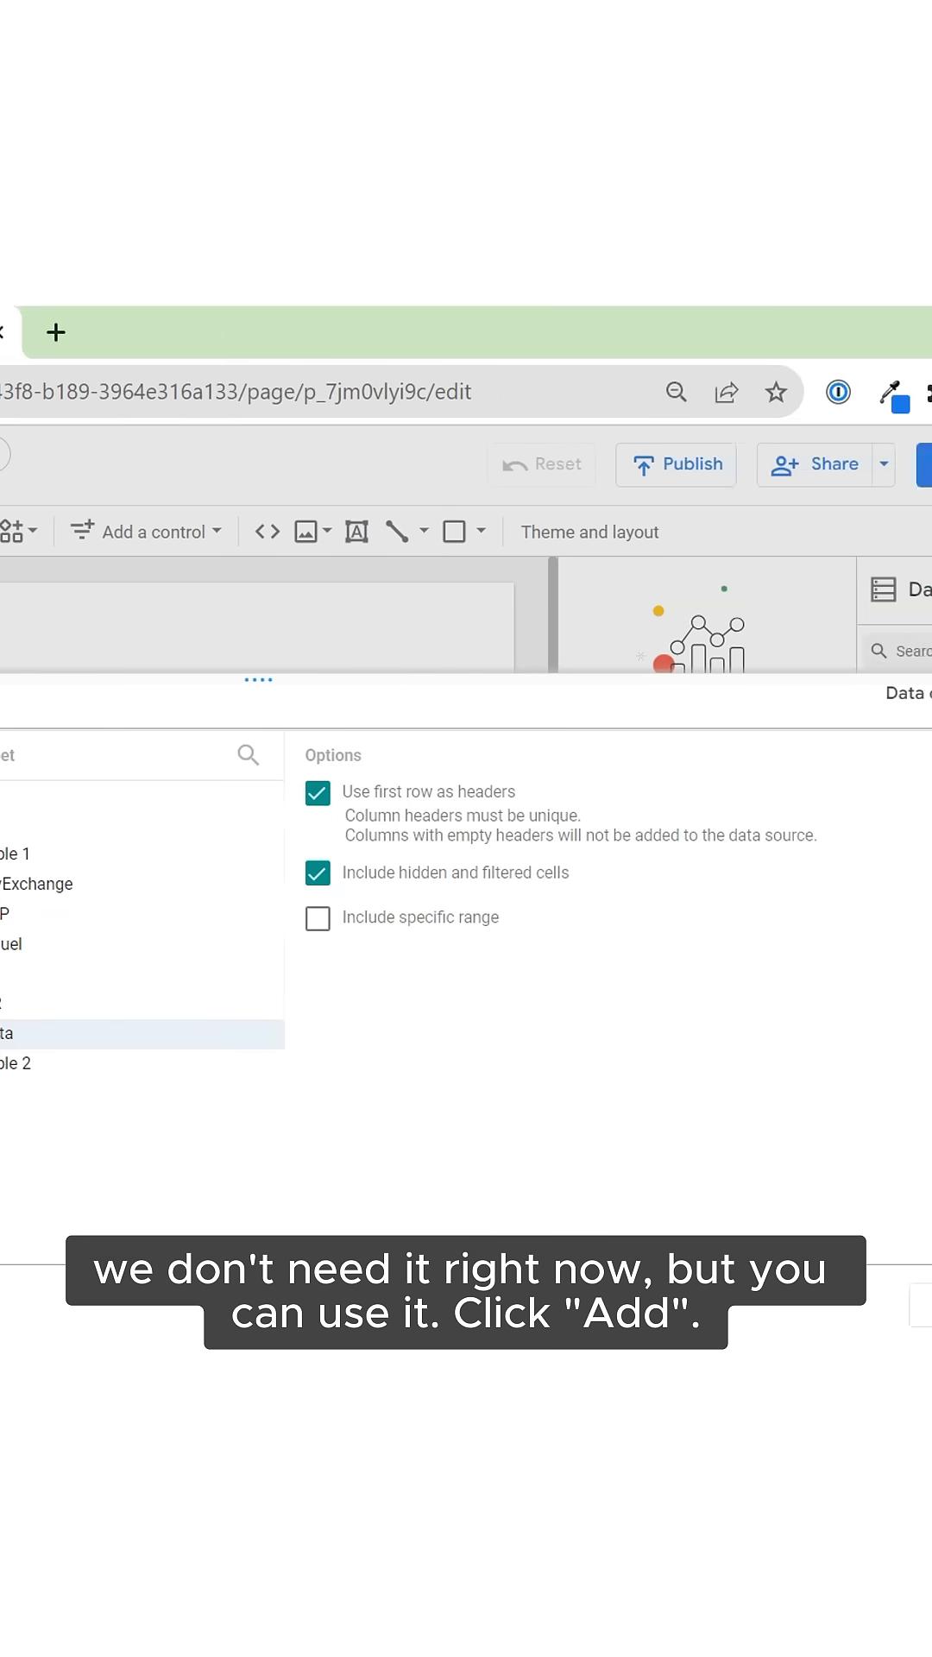
pyautogui.click(856, 1321)
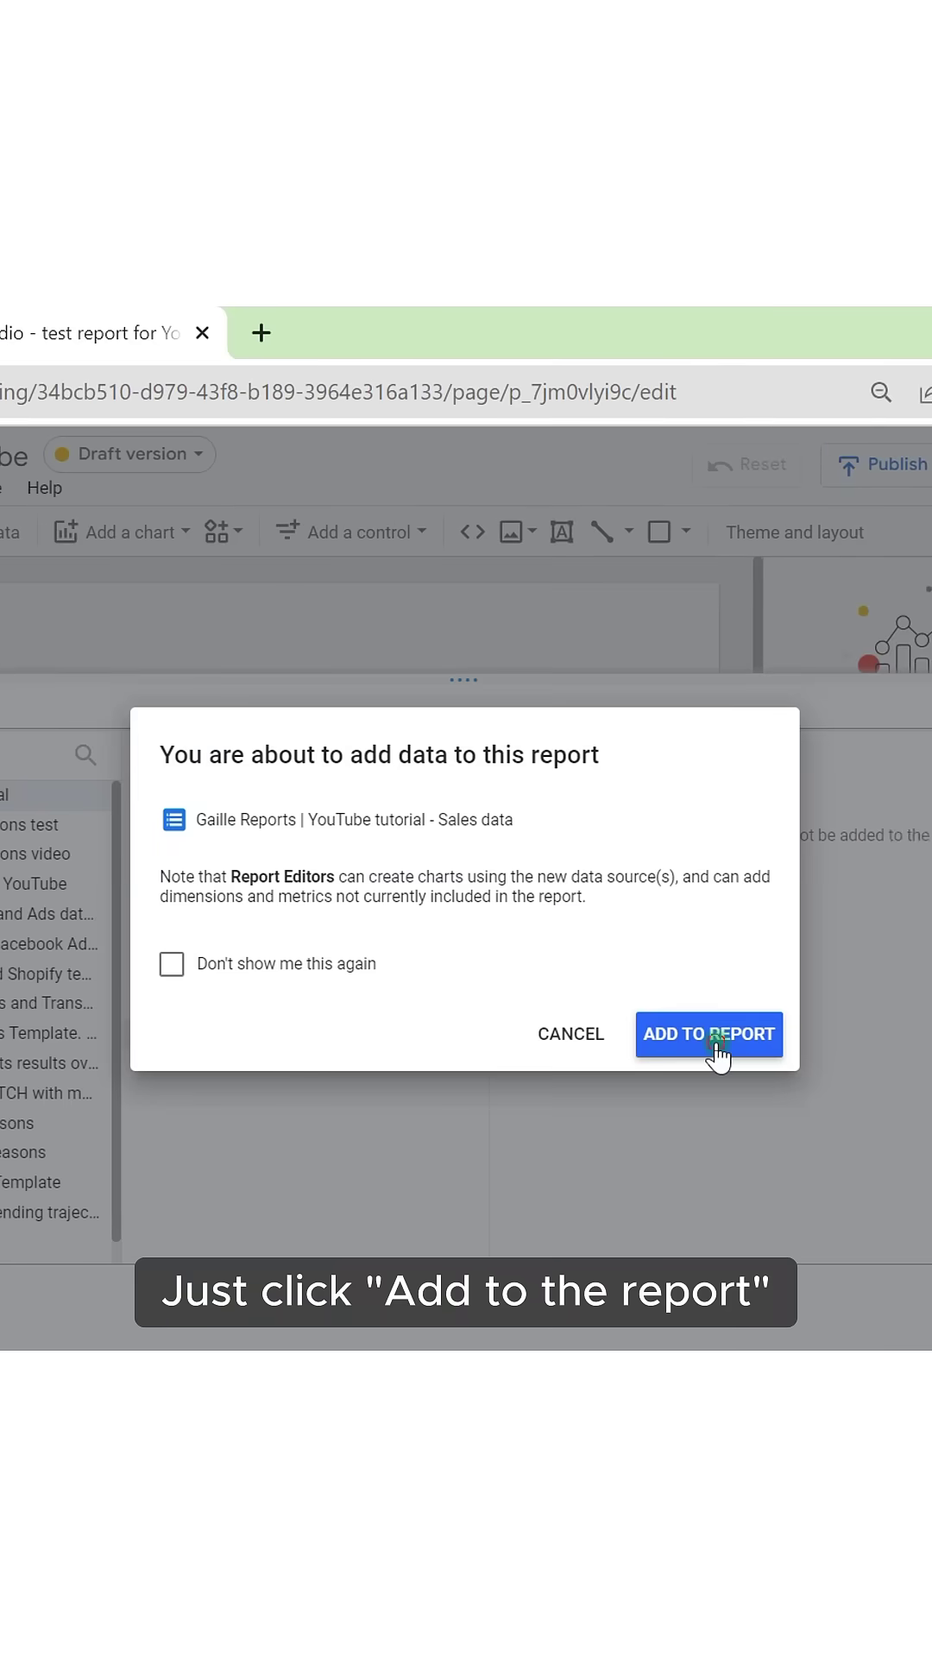
pyautogui.click(710, 1034)
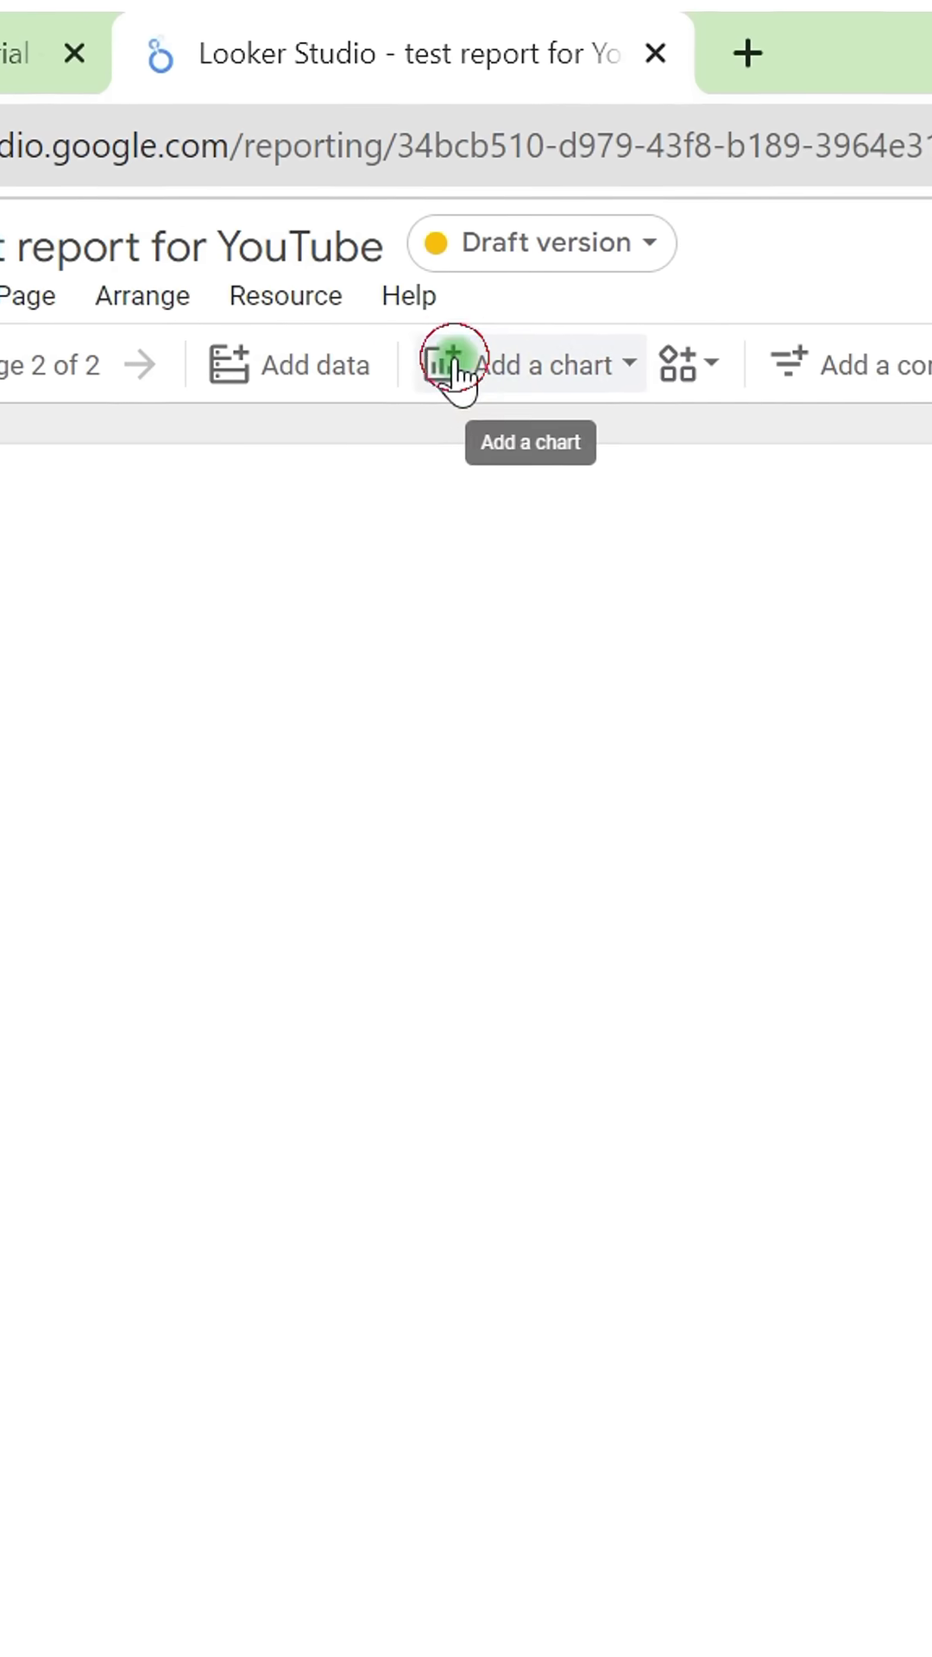
# - Insert a blank table chart onto the report page
pyautogui.click(453, 366)
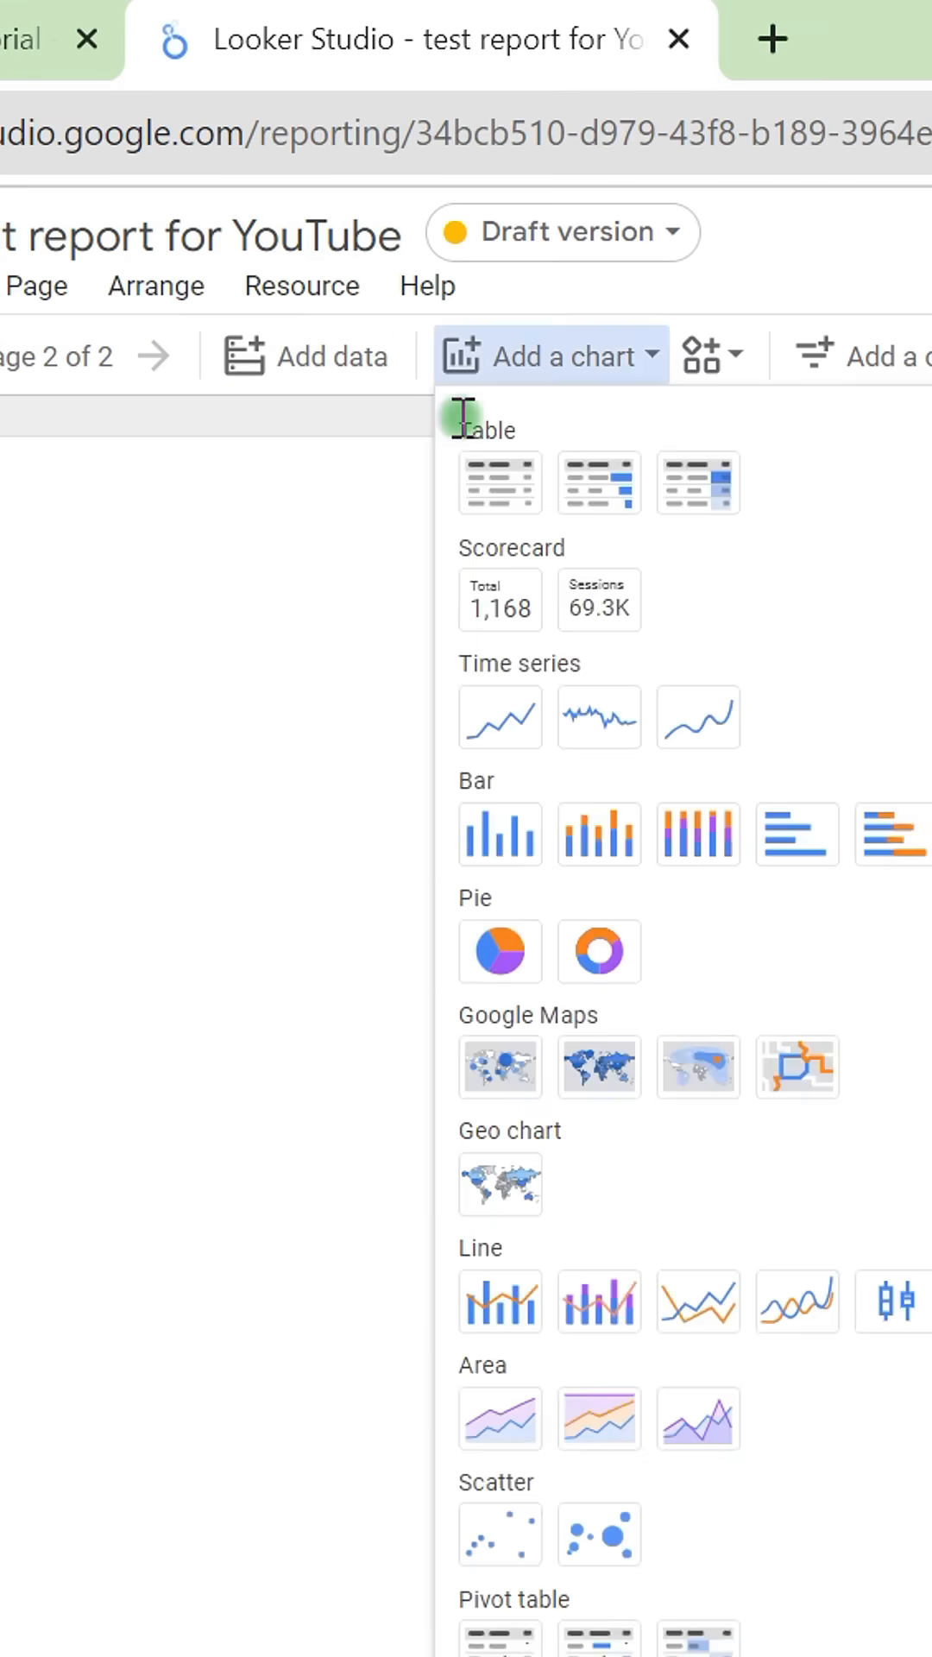
pyautogui.click(484, 477)
pyautogui.click(189, 650)
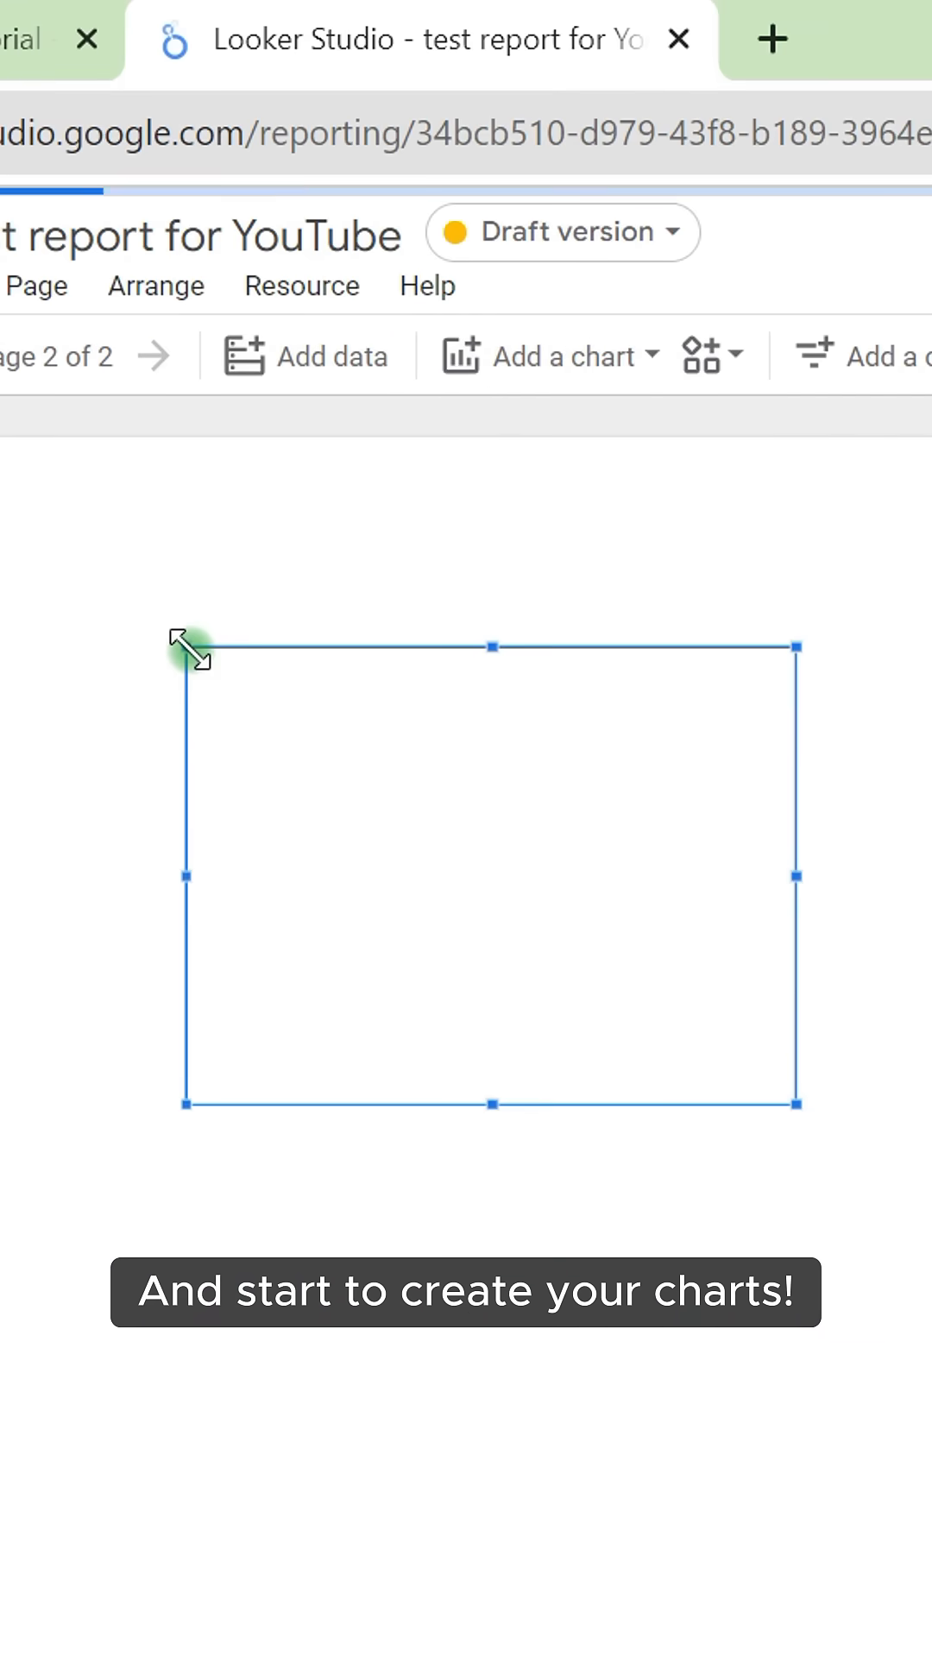